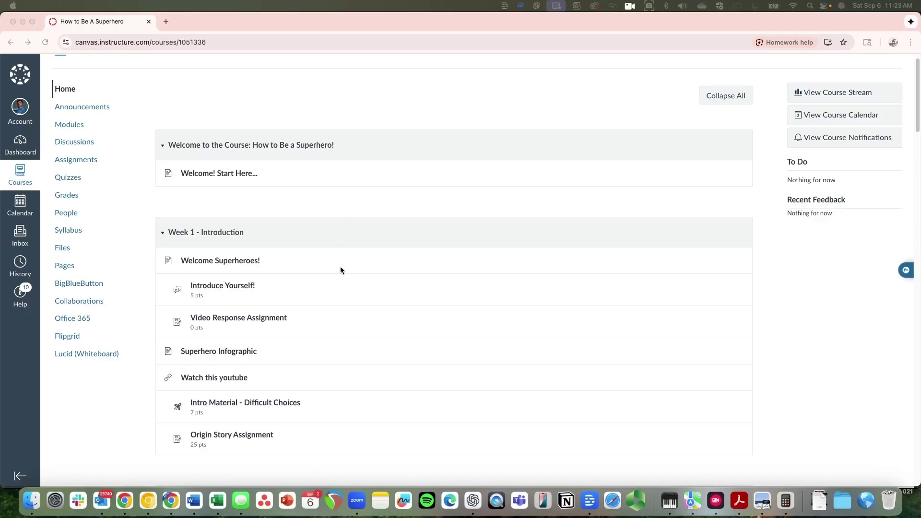
Open the Video Response Assignment from Modules and start it.
{"action": "left_click", "coordinate": [233, 318]}
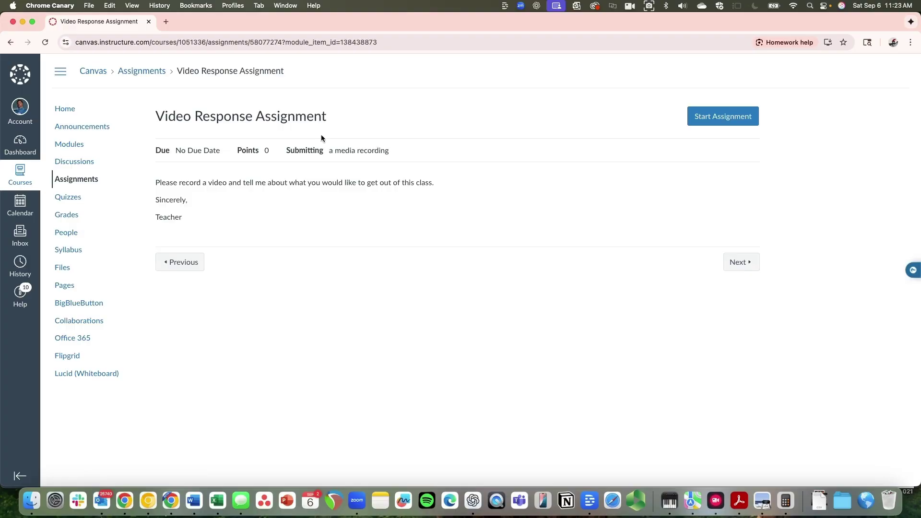
{"action": "left_click", "coordinate": [720, 120]}
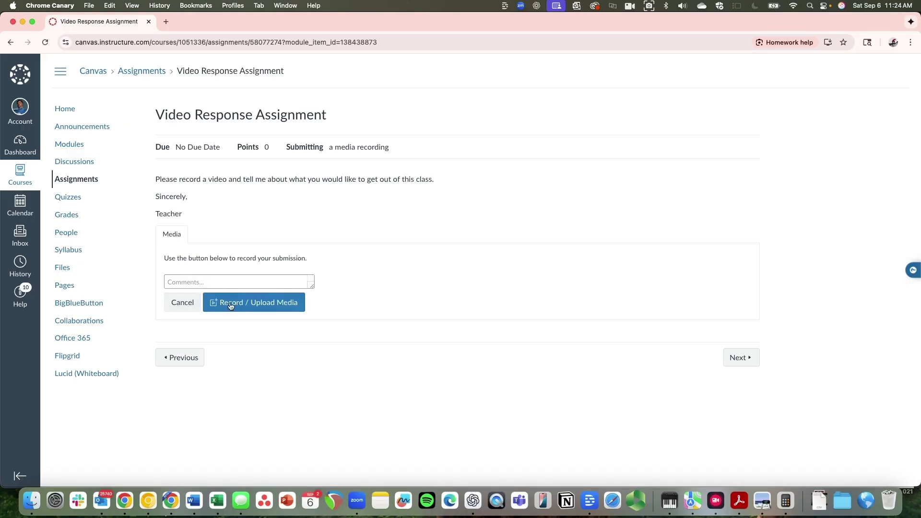
Launch the Record / Upload Media recorder and allow the browser camera access.
{"action": "left_click", "coordinate": [256, 306]}
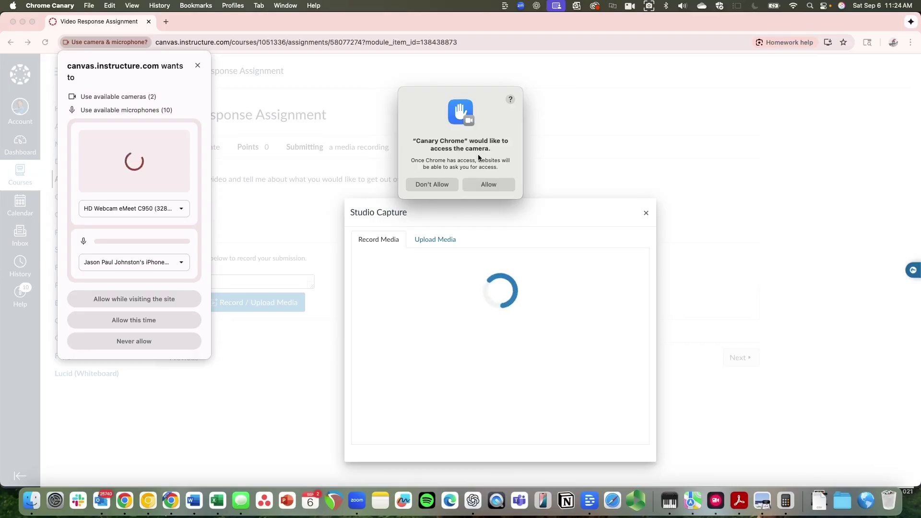
{"action": "left_click", "coordinate": [488, 185]}
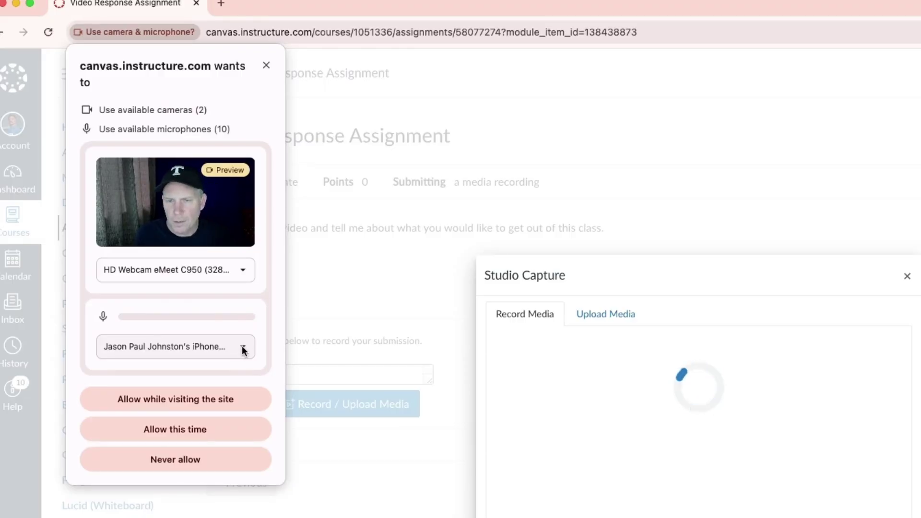
Select the Yeti X (046d:0aaf) microphone and allow camera and microphone access this time.
{"action": "left_click", "coordinate": [243, 349]}
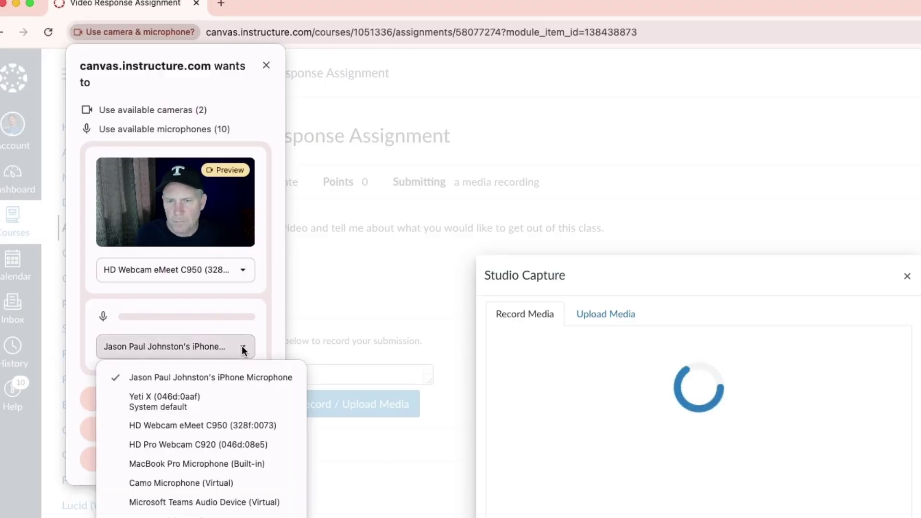
{"action": "left_click", "coordinate": [234, 398]}
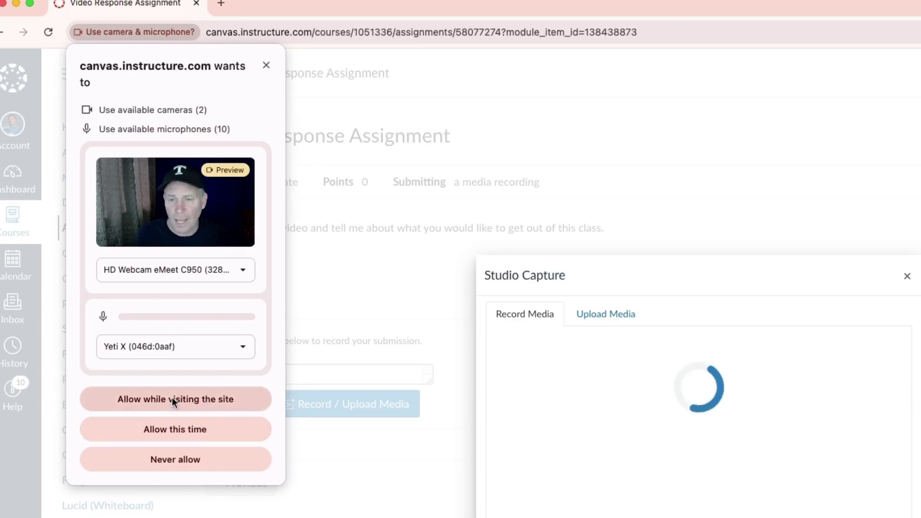
{"action": "left_click", "coordinate": [215, 431]}
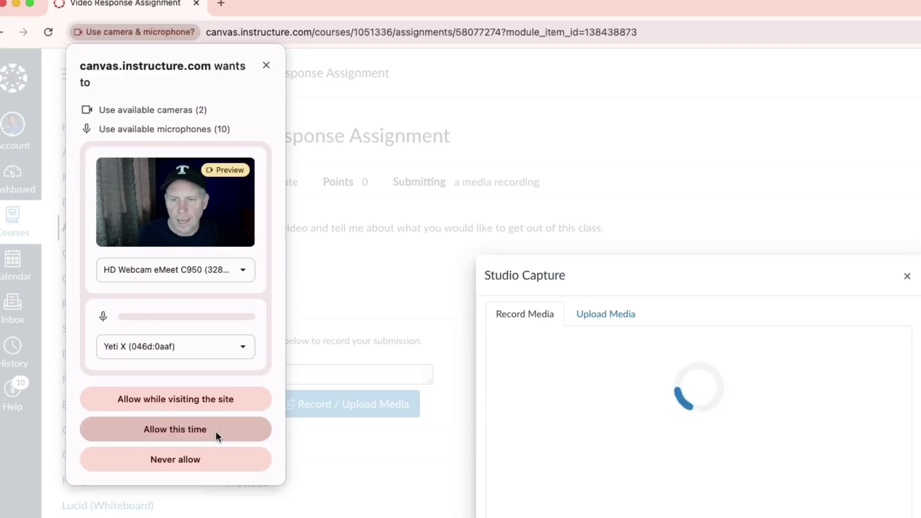
{"action": "left_click", "coordinate": [216, 431]}
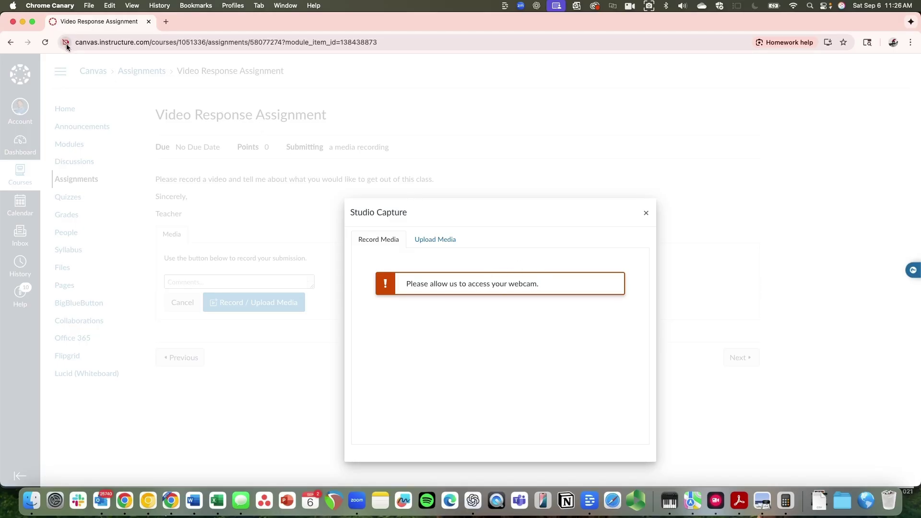
Show canvas.instructure.com's permission details from the blocked-camera icon in the address bar.
{"action": "mouse_move", "coordinate": [67, 44]}
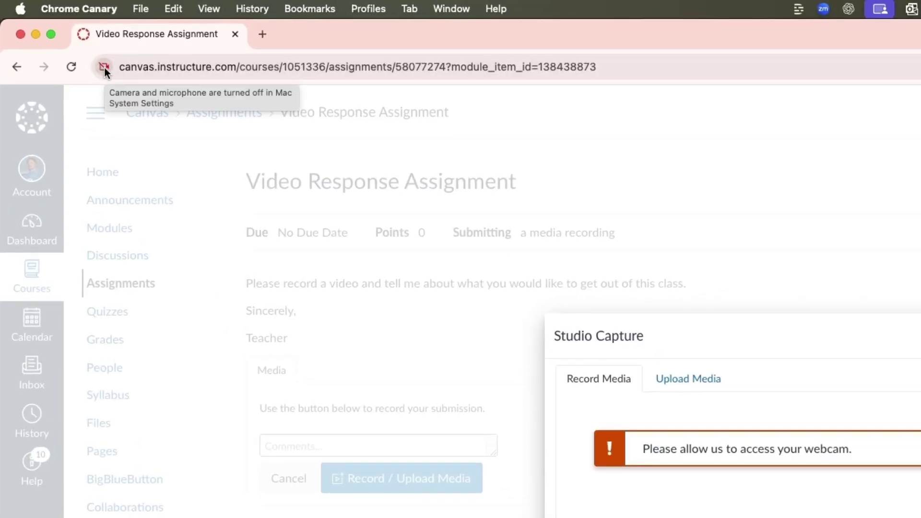
{"action": "left_click", "coordinate": [104, 68]}
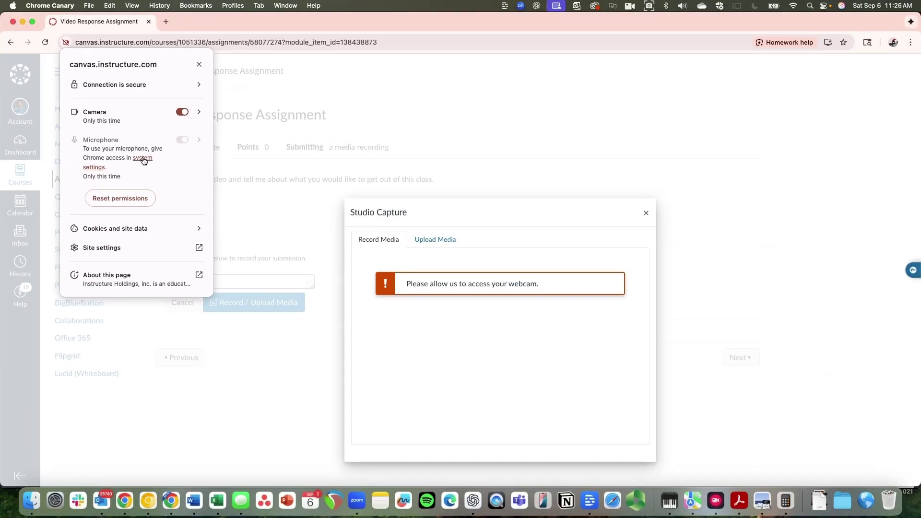
Enable Canary Chrome under Privacy & Security > Microphone and quit and reopen the browser.
{"action": "left_click", "coordinate": [143, 160]}
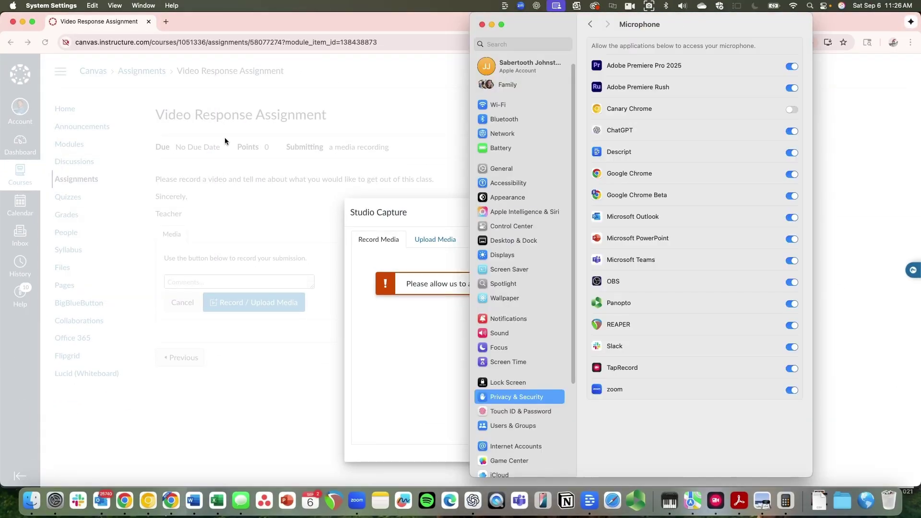
{"action": "left_click", "coordinate": [790, 110]}
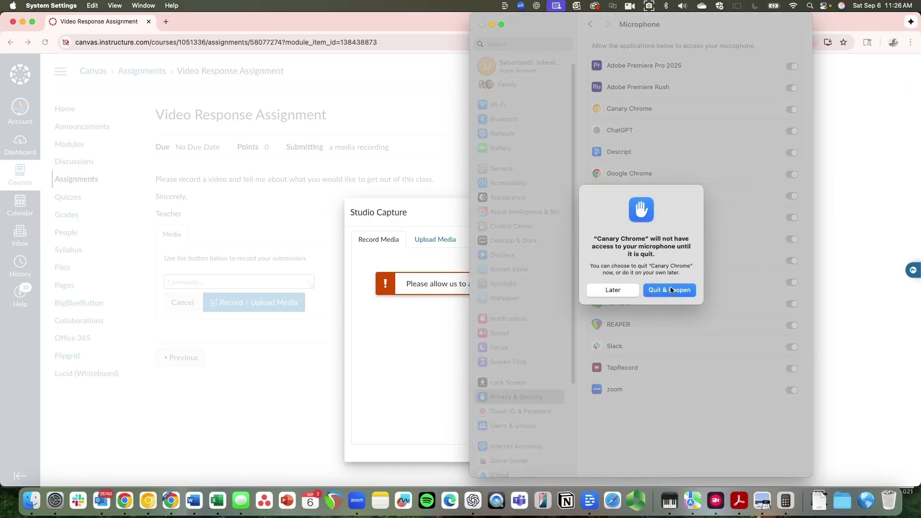
{"action": "left_click", "coordinate": [669, 293]}
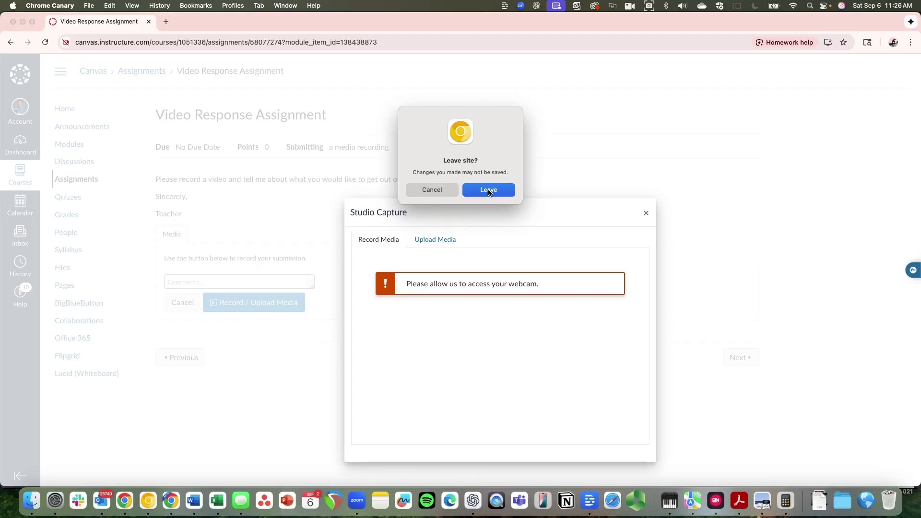
Leave the page, return to How to Be A Superhero, and restart the Video Response Assignment.
{"action": "left_click", "coordinate": [488, 190]}
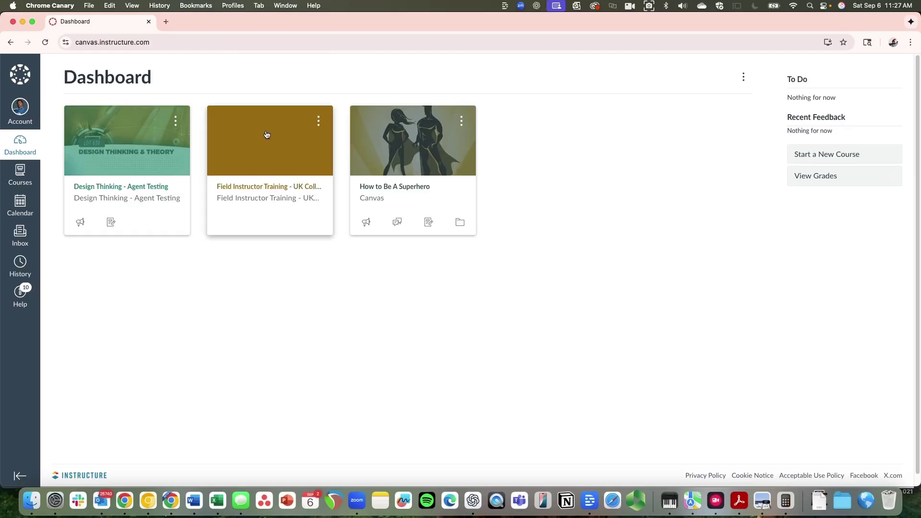
{"action": "left_click", "coordinate": [394, 186]}
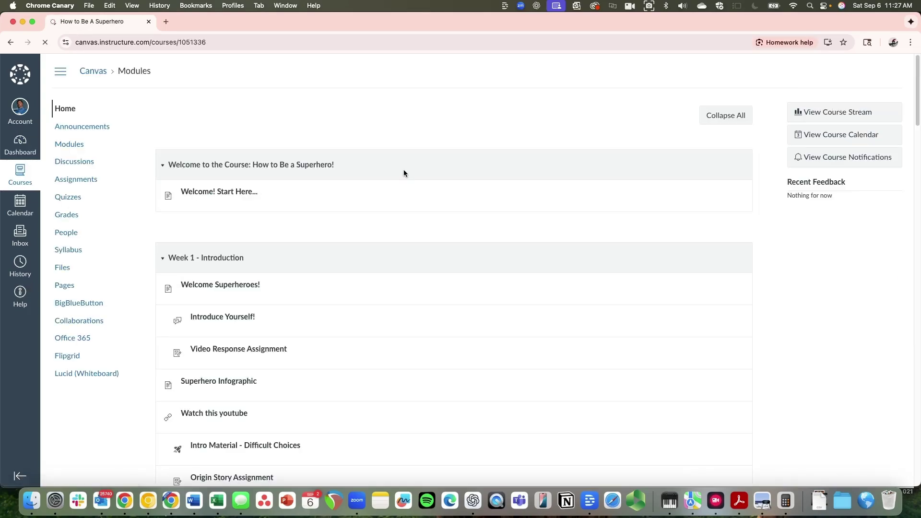
{"action": "scroll", "coordinate": [403, 221], "scroll_direction": "down", "scroll_amount": 7}
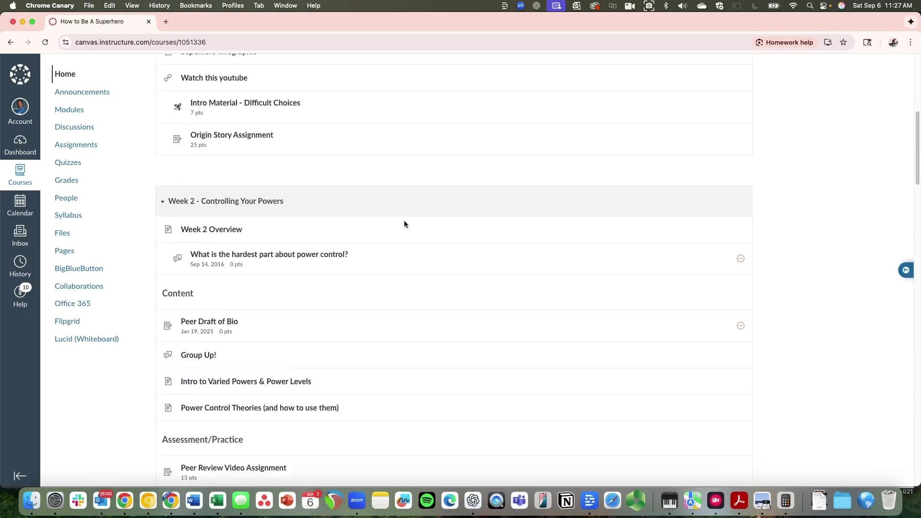
{"action": "scroll", "coordinate": [404, 223], "scroll_direction": "up", "scroll_amount": 4}
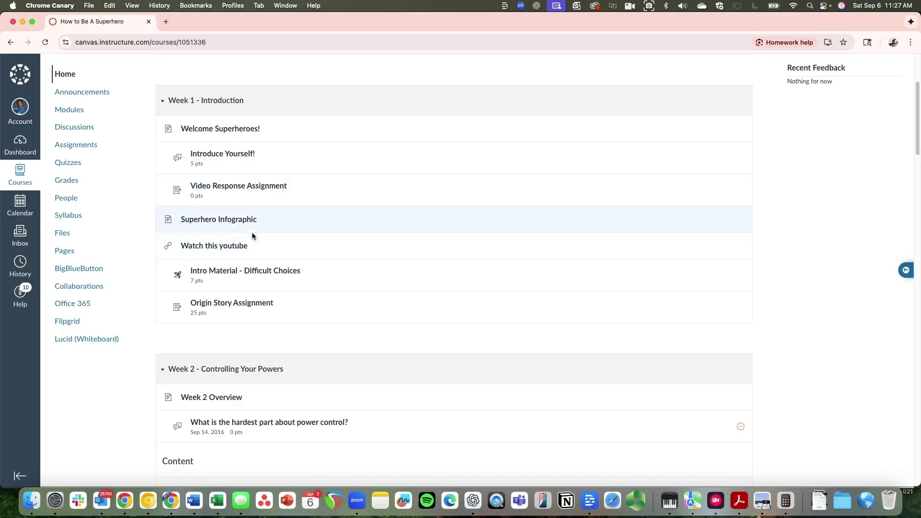
{"action": "left_click", "coordinate": [281, 187]}
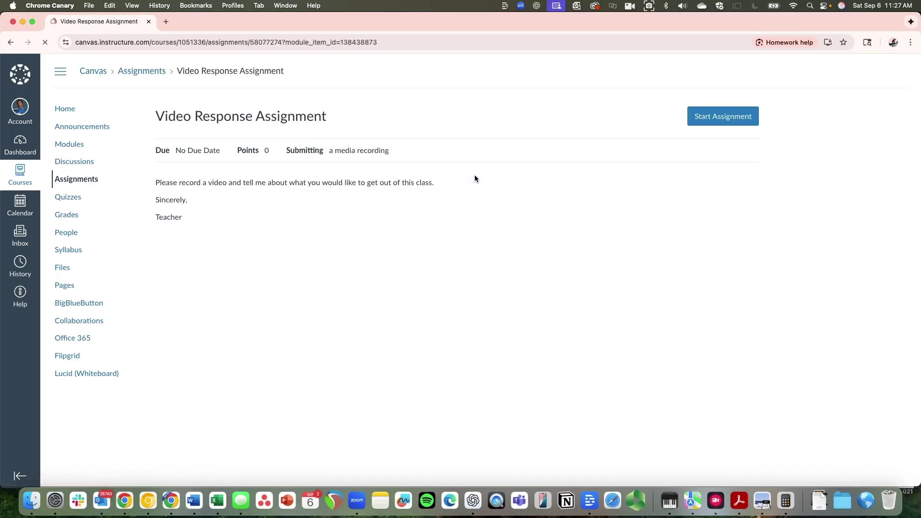
{"action": "left_click", "coordinate": [742, 123]}
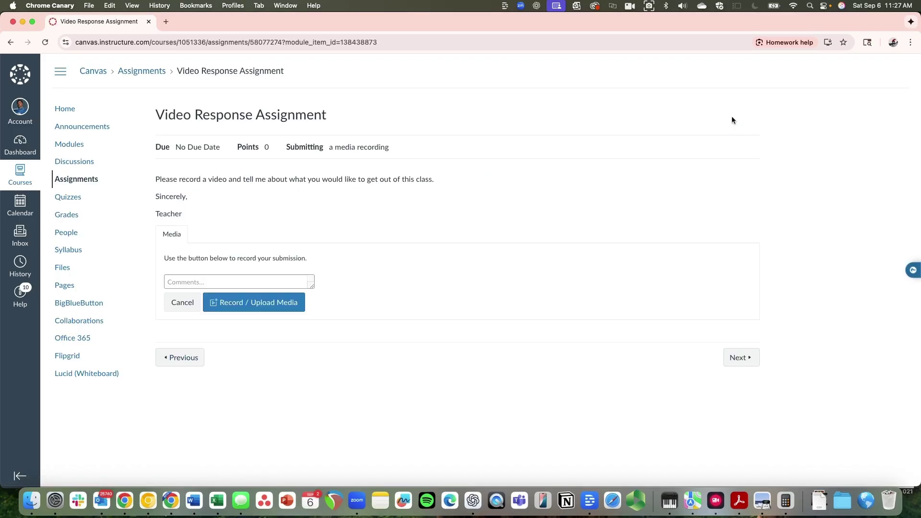
Launch Studio Capture and allow camera and microphone access this time for a live preview.
{"action": "left_click", "coordinate": [277, 303]}
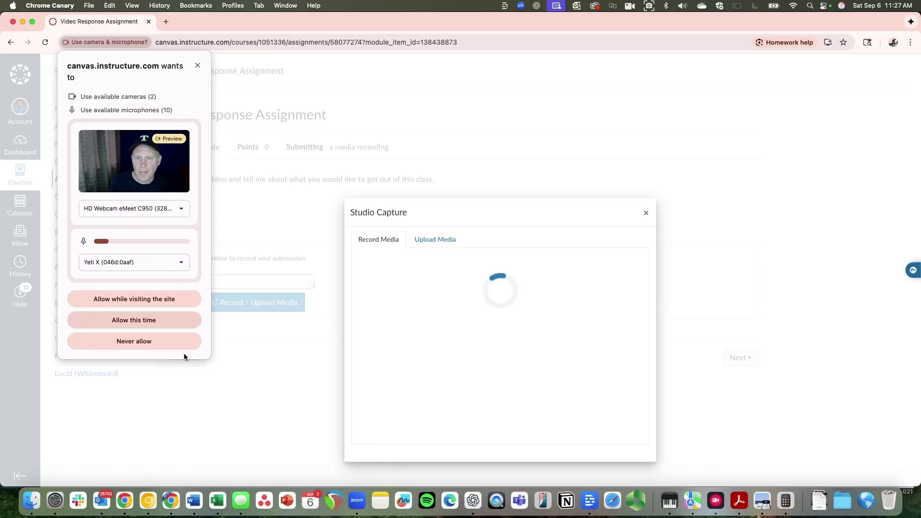
{"action": "left_click", "coordinate": [151, 320]}
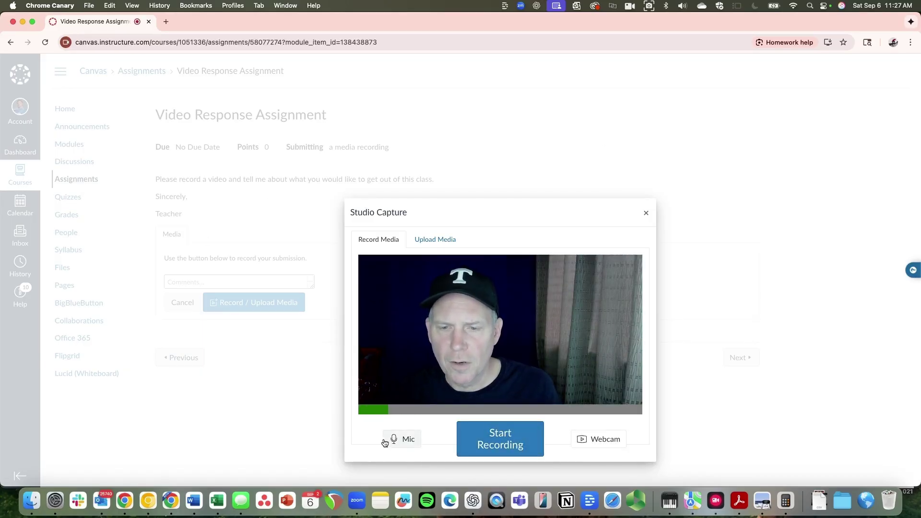
{"action": "left_click", "coordinate": [400, 440]}
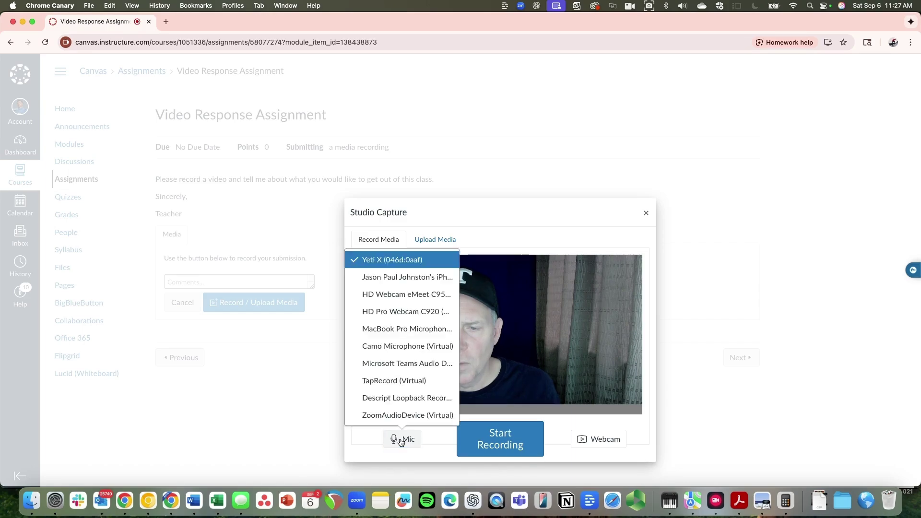
{"action": "left_click", "coordinate": [439, 443]}
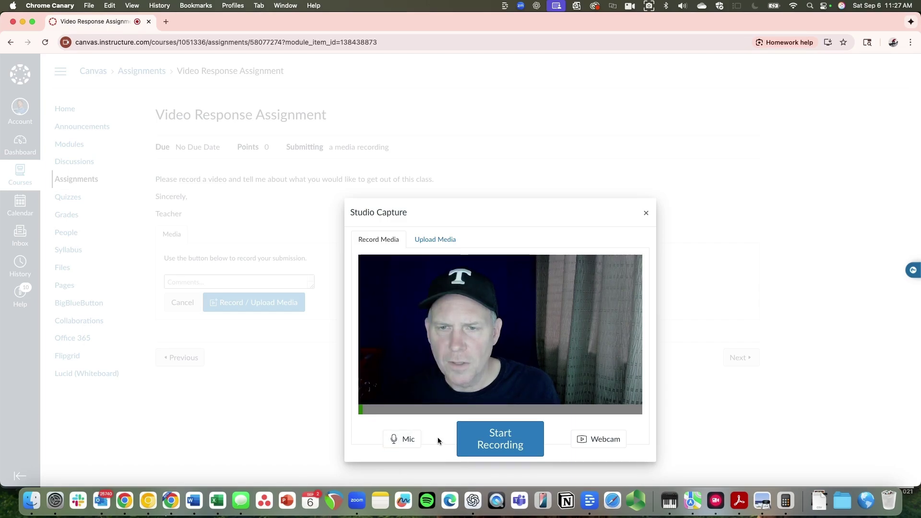
{"action": "left_click", "coordinate": [603, 440]}
{"action": "left_click", "coordinate": [559, 442]}
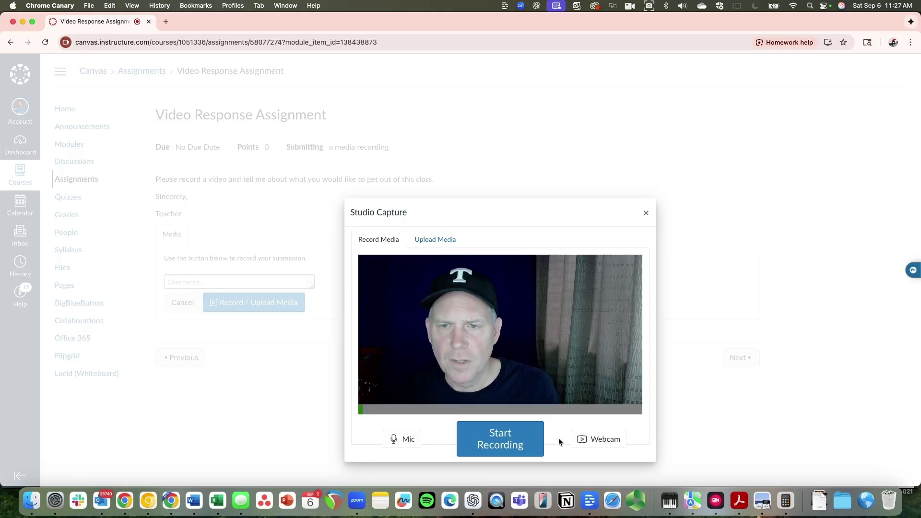
Record and finish an 11-second webcam video, then focus its Title field.
{"action": "left_click", "coordinate": [508, 444]}
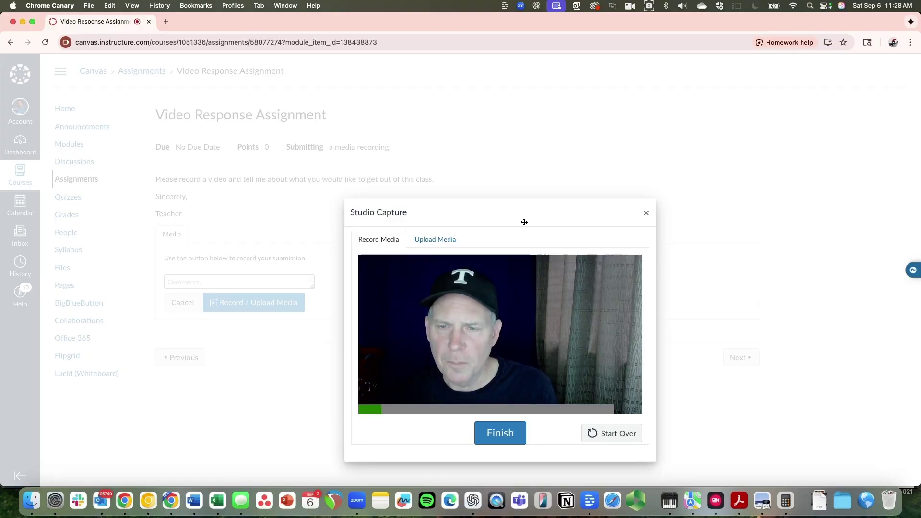
{"action": "left_click", "coordinate": [505, 437]}
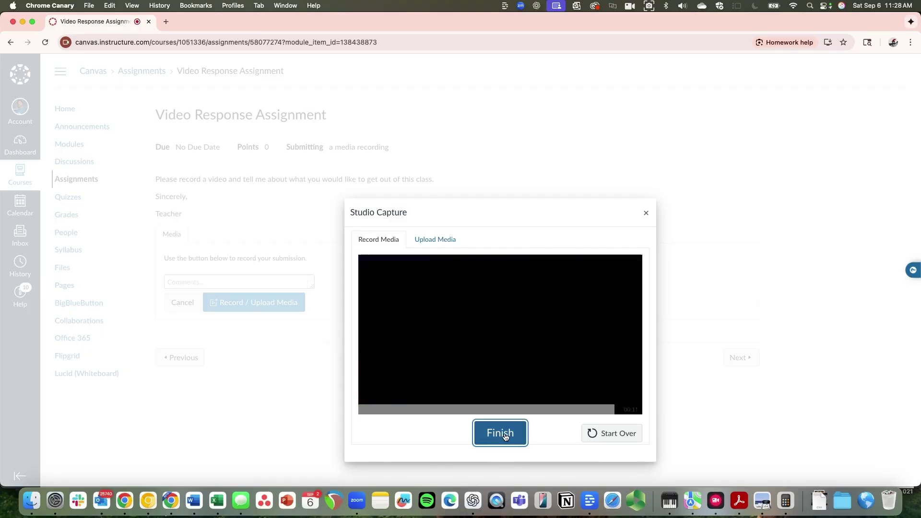
{"action": "scroll", "coordinate": [408, 421], "scroll_direction": "down", "scroll_amount": 1}
{"action": "left_click", "coordinate": [407, 421]}
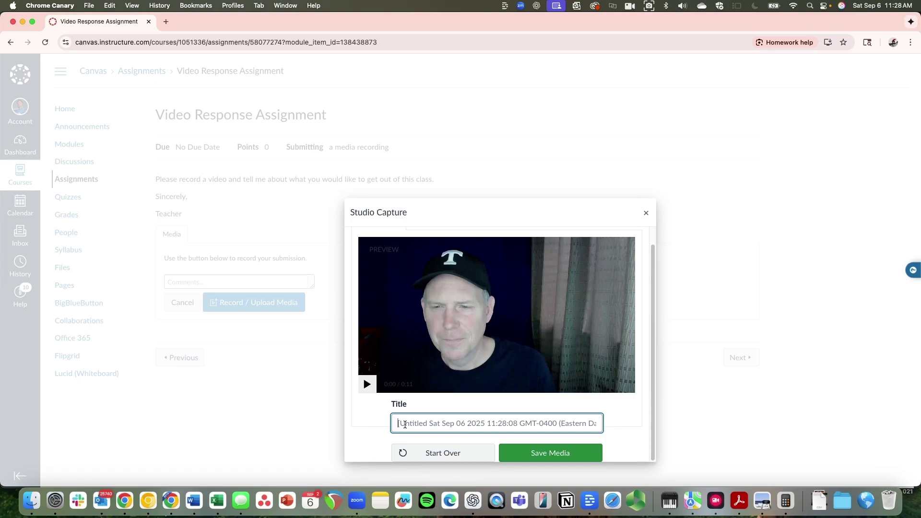
Title the recording 'Video Repsponse' and save it to the submission.
{"action": "type", "text": "Video "}
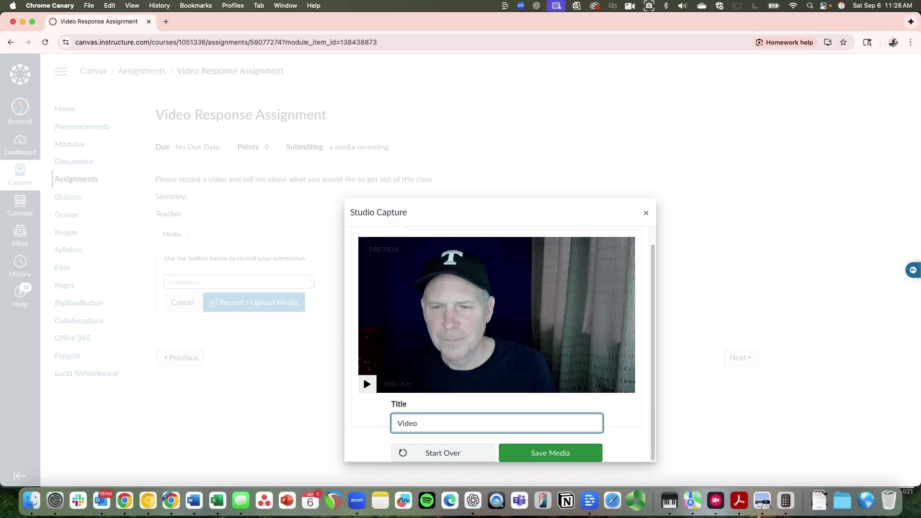
{"action": "type", "text": "Rep"}
{"action": "type", "text": "sp"}
{"action": "type", "text": "onse"}
{"action": "left_click", "coordinate": [550, 454]}
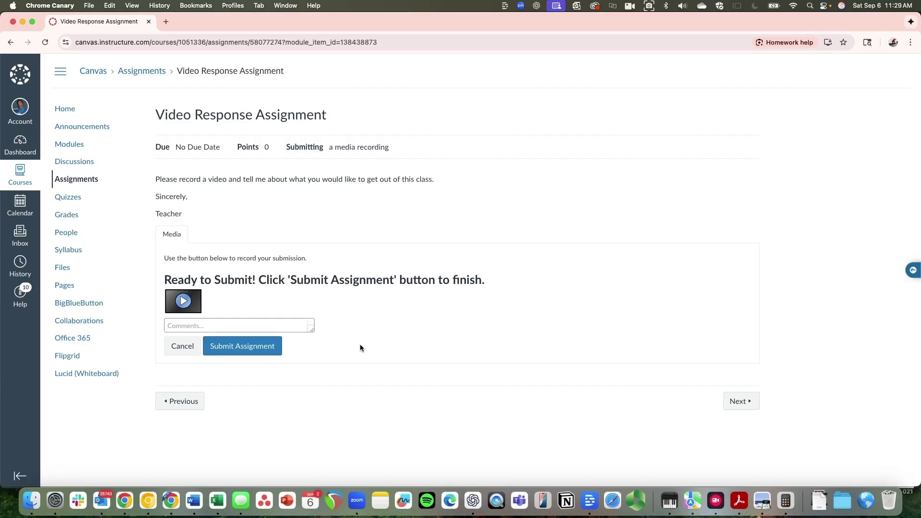
Submit the assignment with the recorded video attached.
{"action": "left_click", "coordinate": [255, 349]}
{"action": "left_click", "coordinate": [244, 348]}
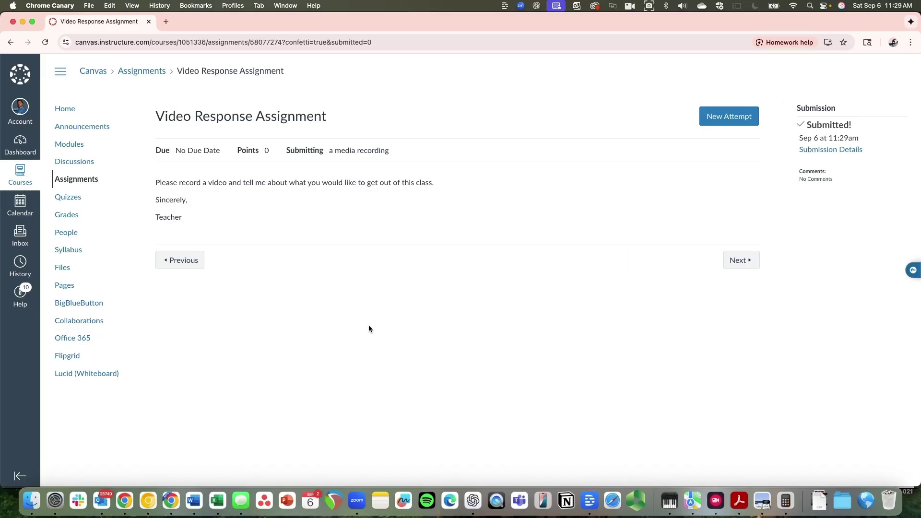
Play back the submitted webcam recording in Submission Details, pause it, then start a re-submission.
{"action": "left_click", "coordinate": [834, 150]}
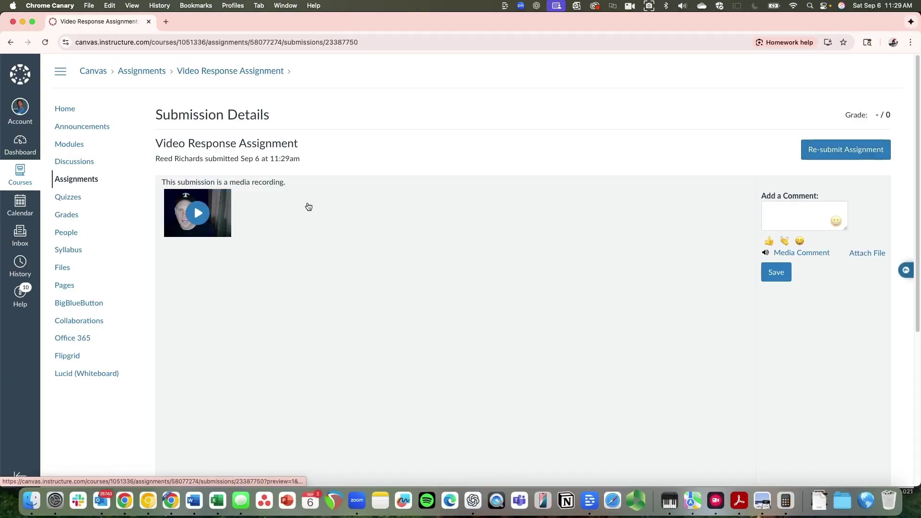
{"action": "left_click", "coordinate": [198, 217]}
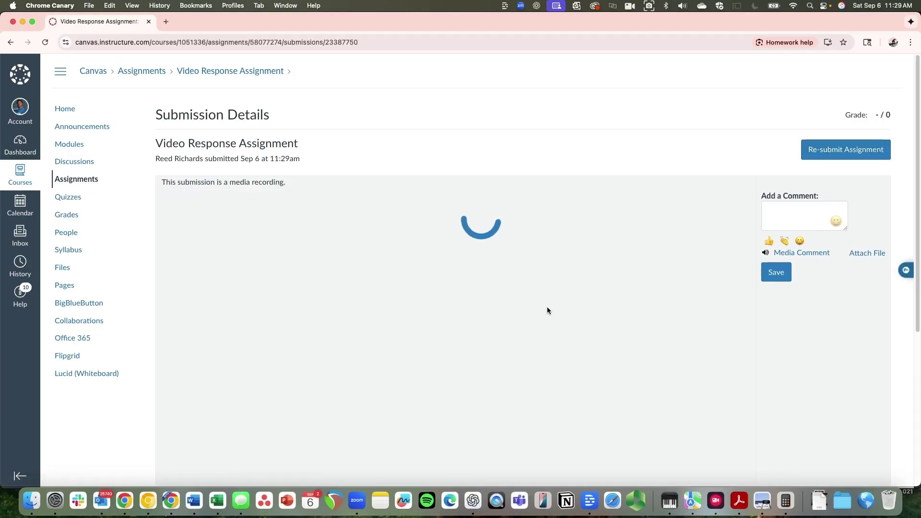
{"action": "left_click", "coordinate": [371, 325]}
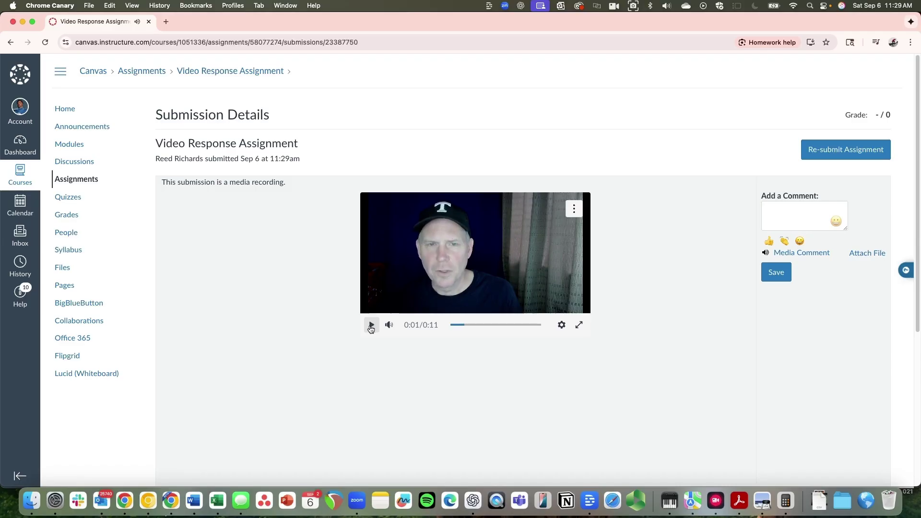
{"action": "left_click", "coordinate": [372, 325]}
{"action": "left_click", "coordinate": [850, 148]}
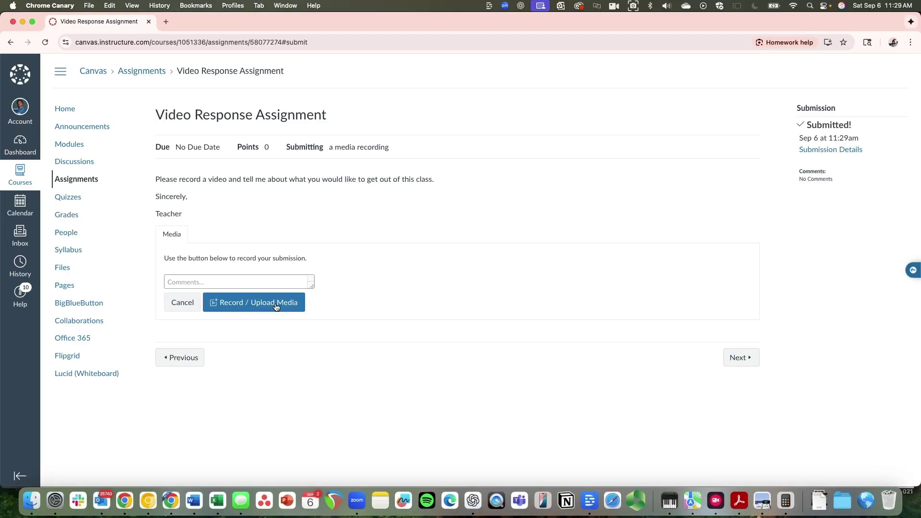
{"action": "left_click", "coordinate": [276, 306]}
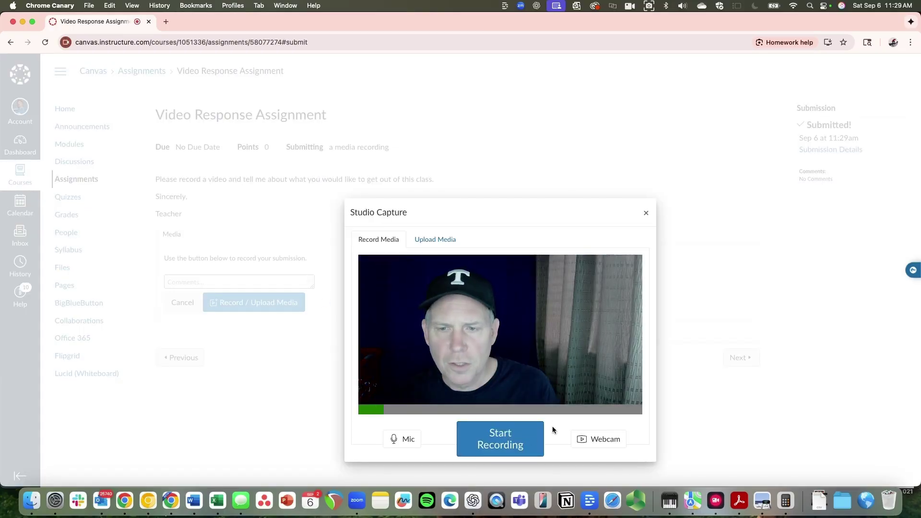
{"action": "left_click", "coordinate": [645, 213]}
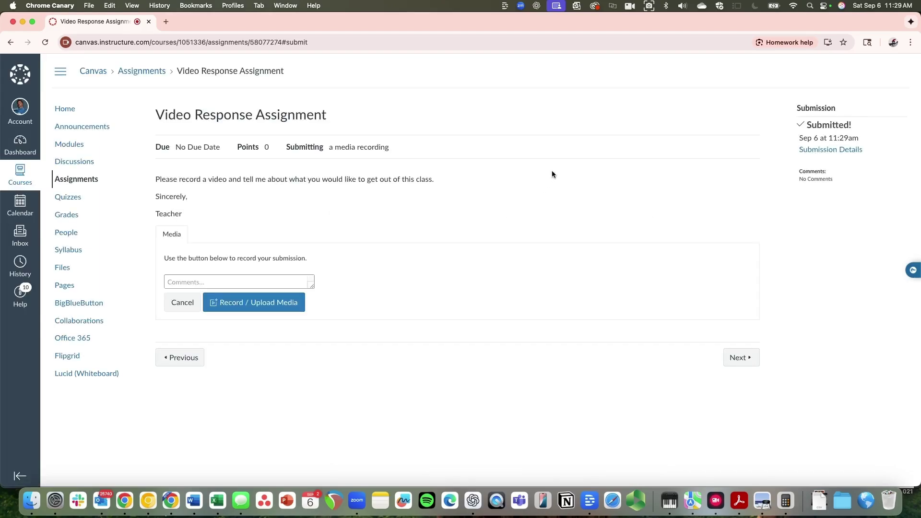